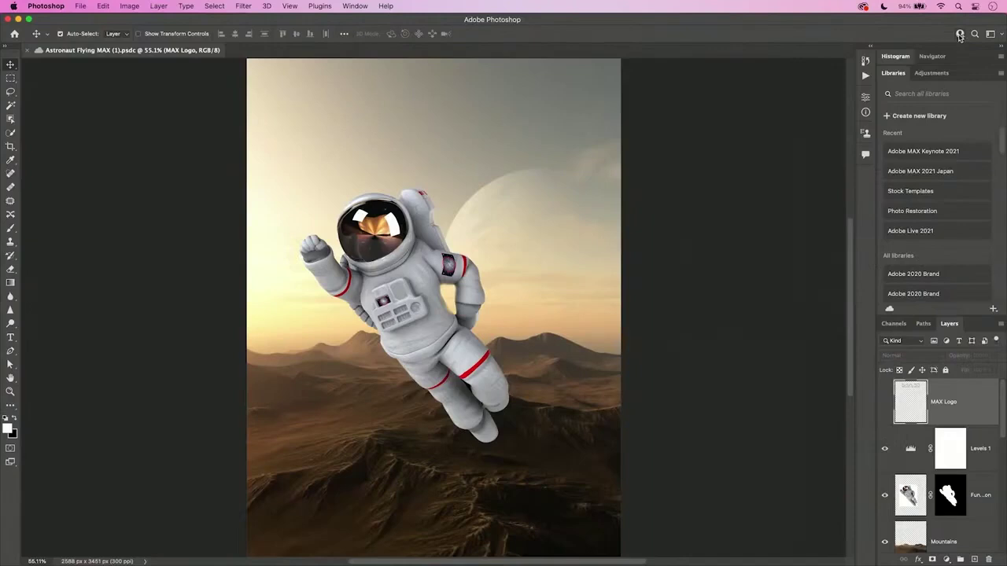
Copy the astronaut cloud document's shareable view link from the Share panel.
left_click(960, 35)
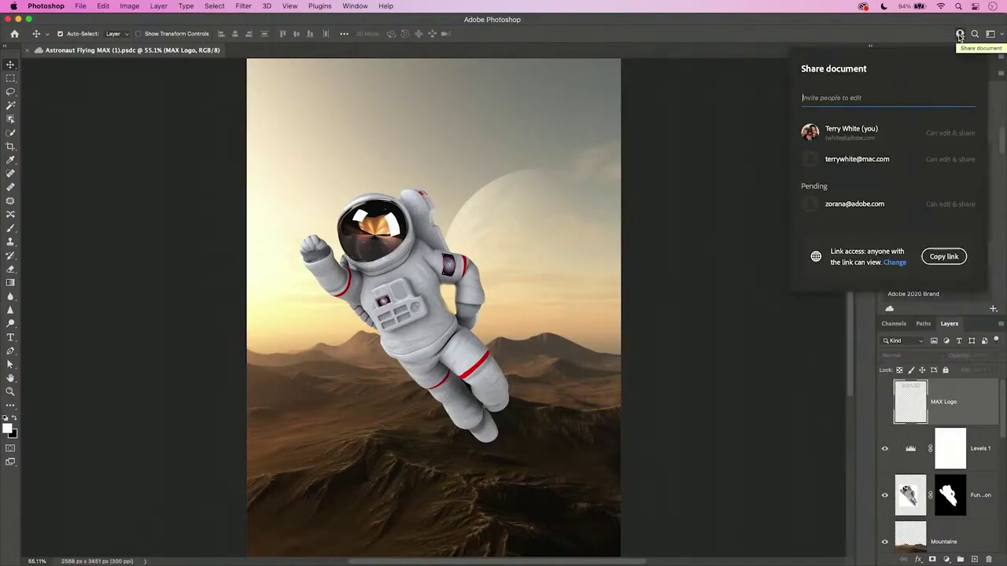
left_click(946, 260)
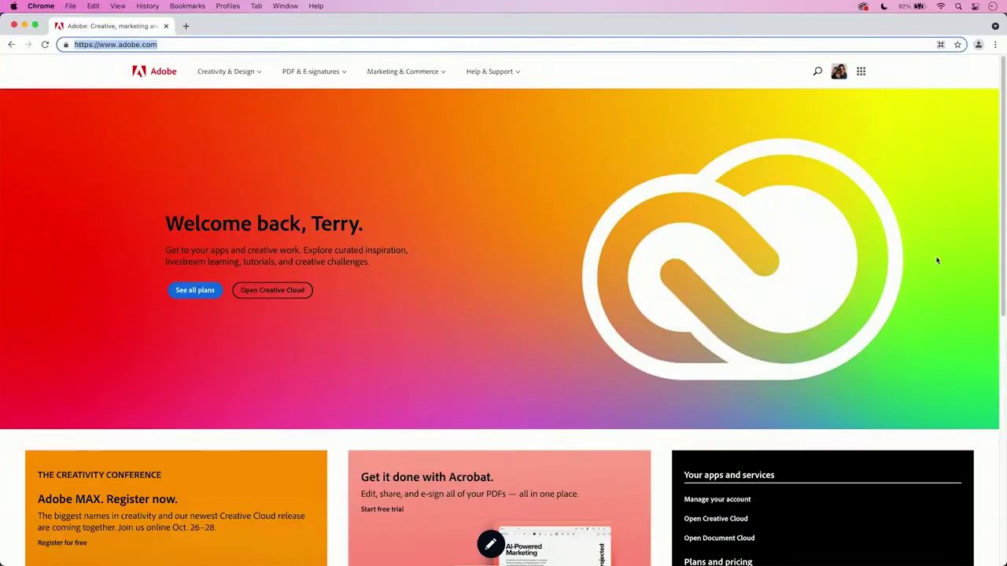
Open the pasted document link in Chrome and draft a 'looks good' comment.
key("super+v")
key("Return")
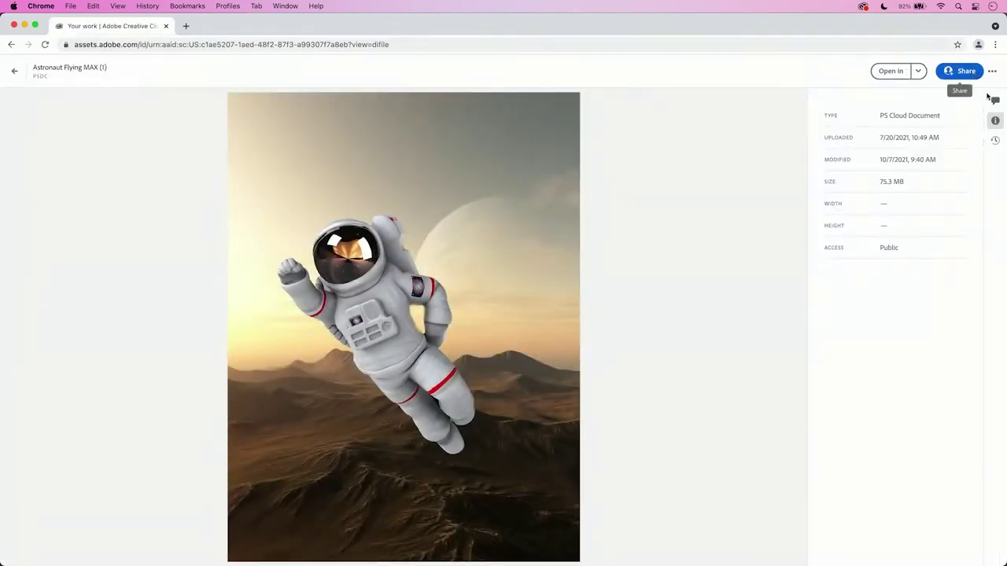
left_click(995, 103)
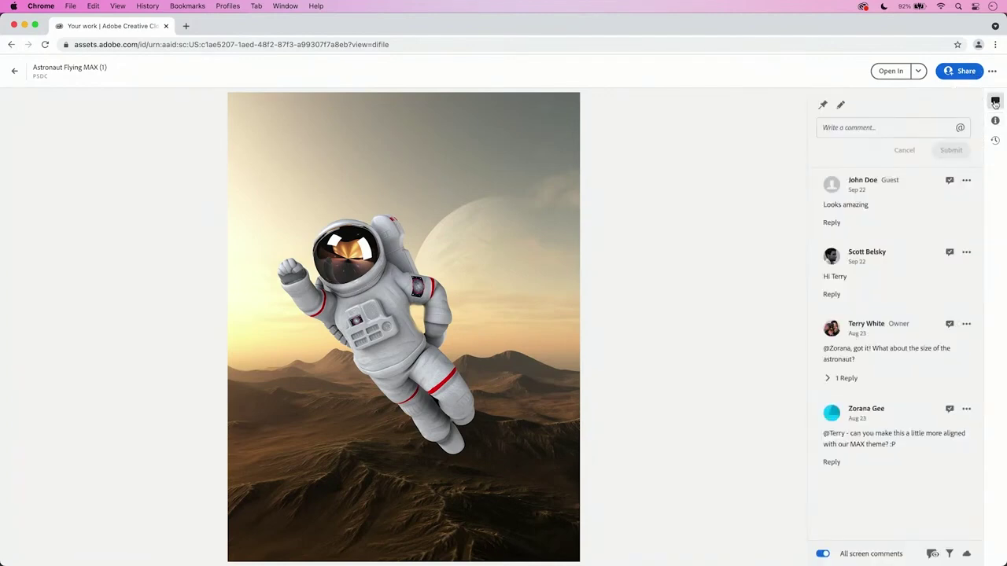
left_click(857, 128)
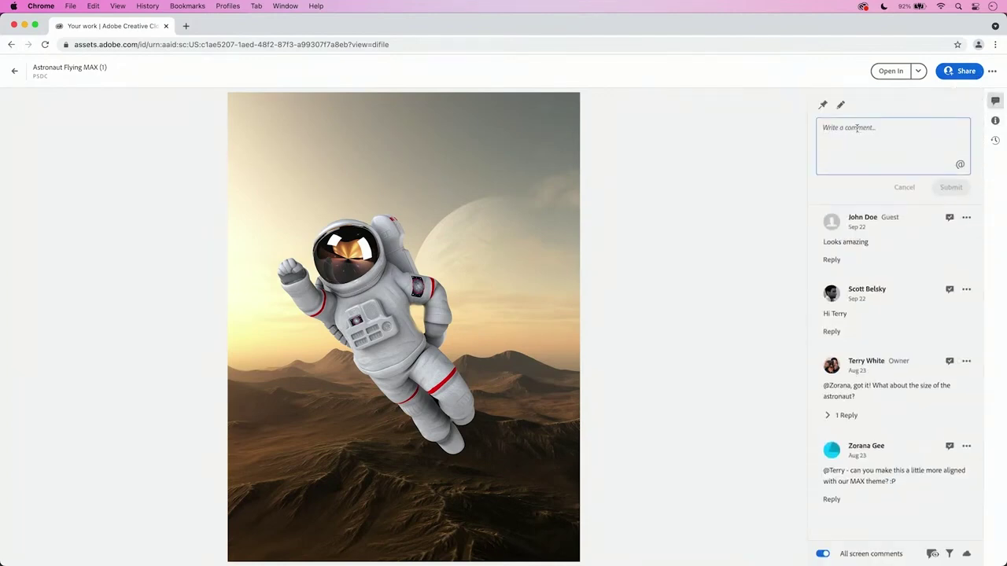
type("looks good")
Post 'looks good', pin 'remove the reflections' on the visor, and begin typing 'flip over'.
left_click(951, 188)
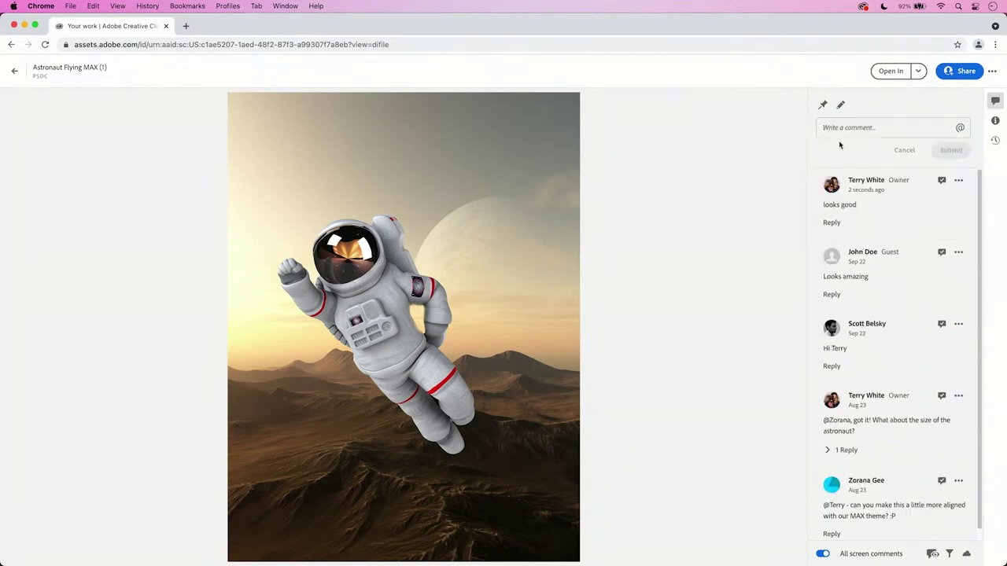
left_click(824, 106)
left_click(352, 268)
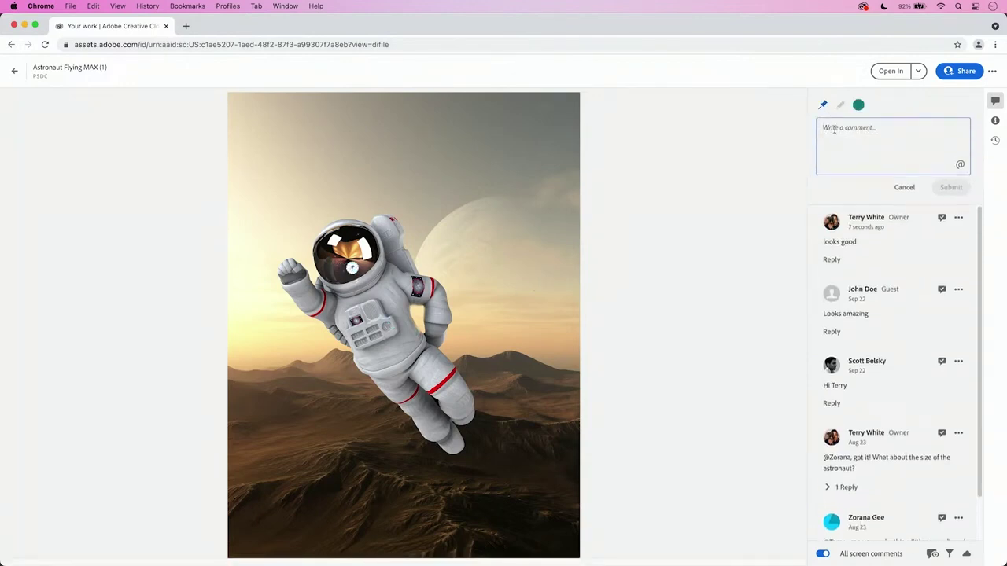
type("T")
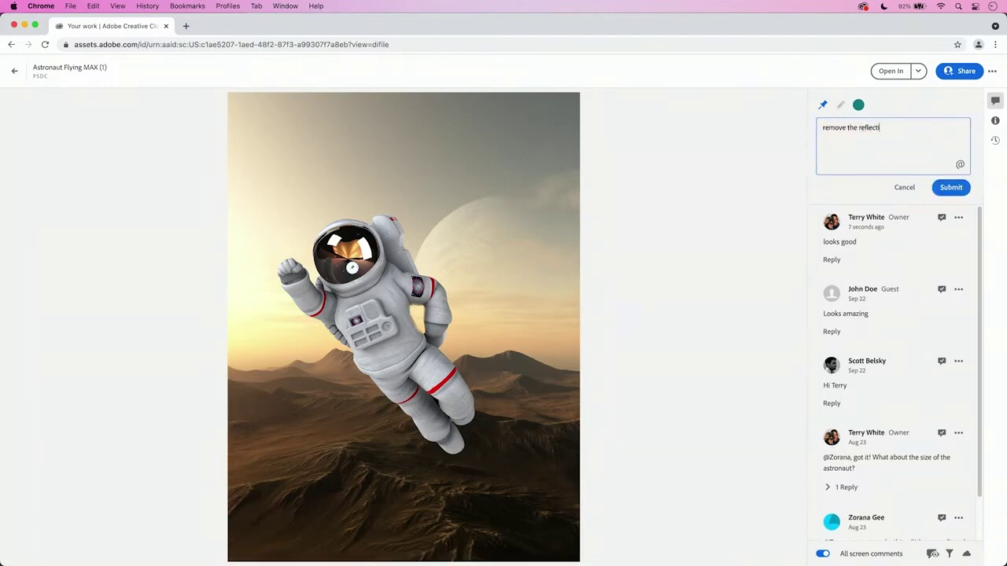
left_click(951, 187)
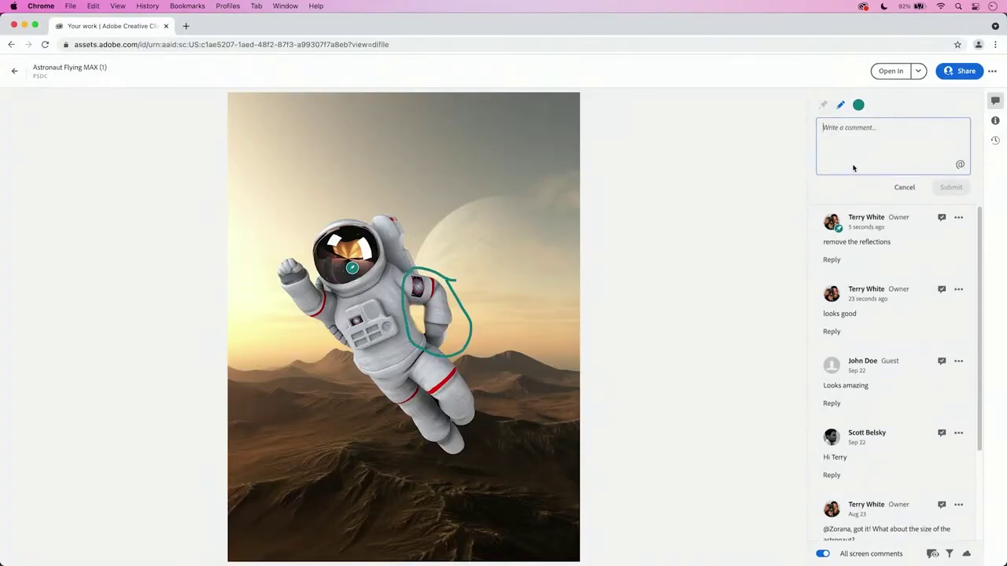
type("fli")
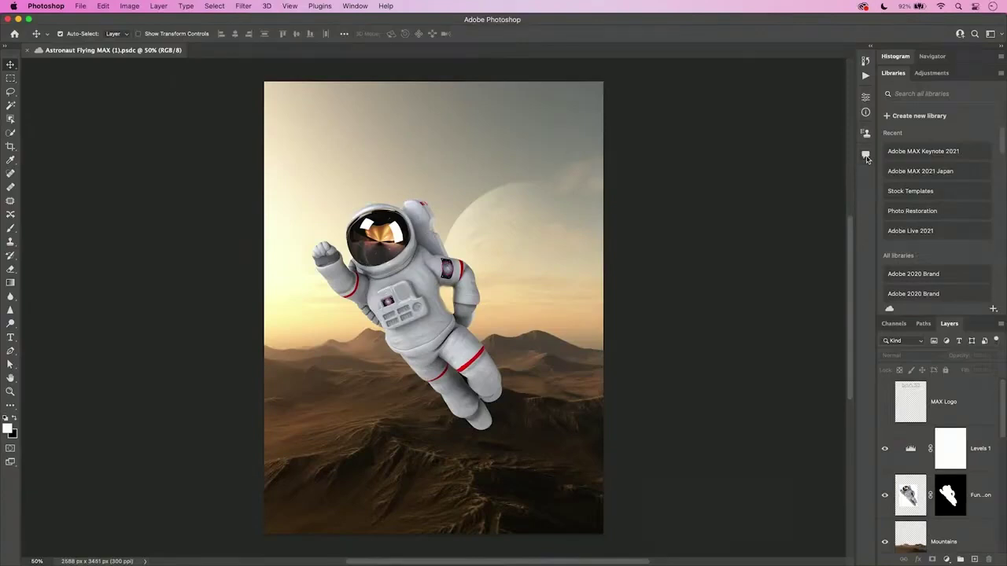
Review the synced comments in Photoshop and view the document's sharing details.
left_click(866, 155)
left_click(960, 34)
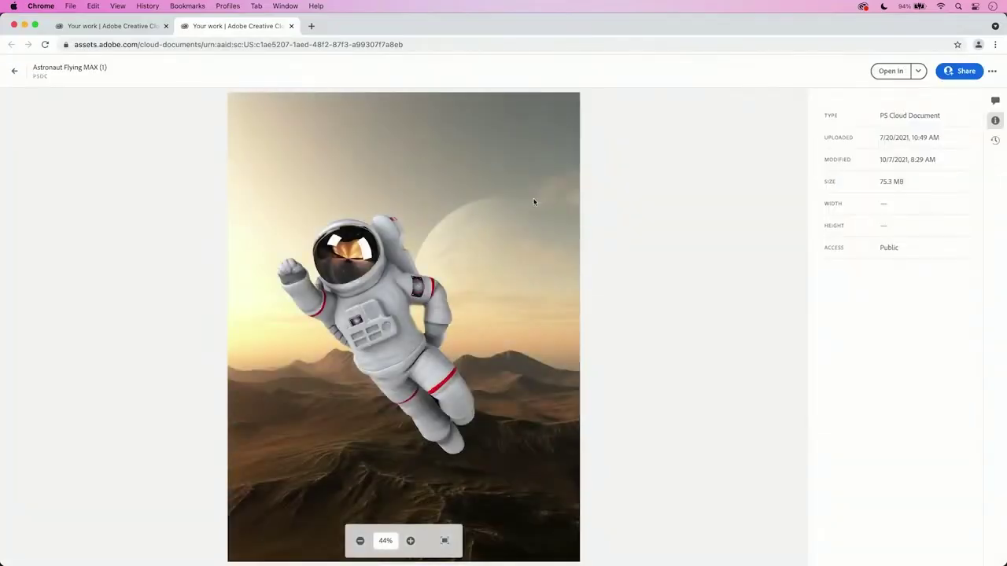
Show the web file page's comments, including 'flip over' and 'remove the reflections'.
left_click(995, 102)
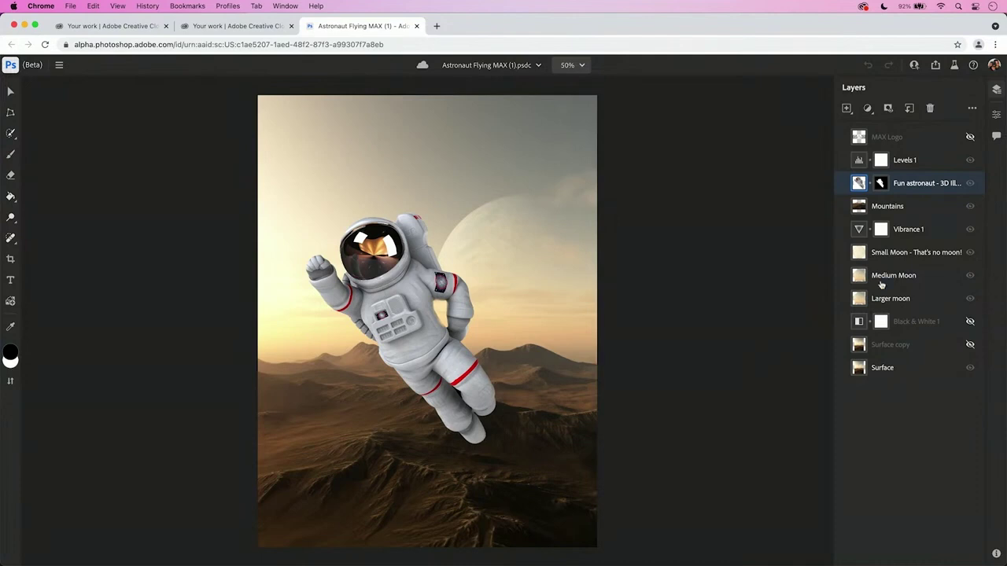
Show the document's comments in Photoshop on the web and pick the Move tool.
left_click(996, 136)
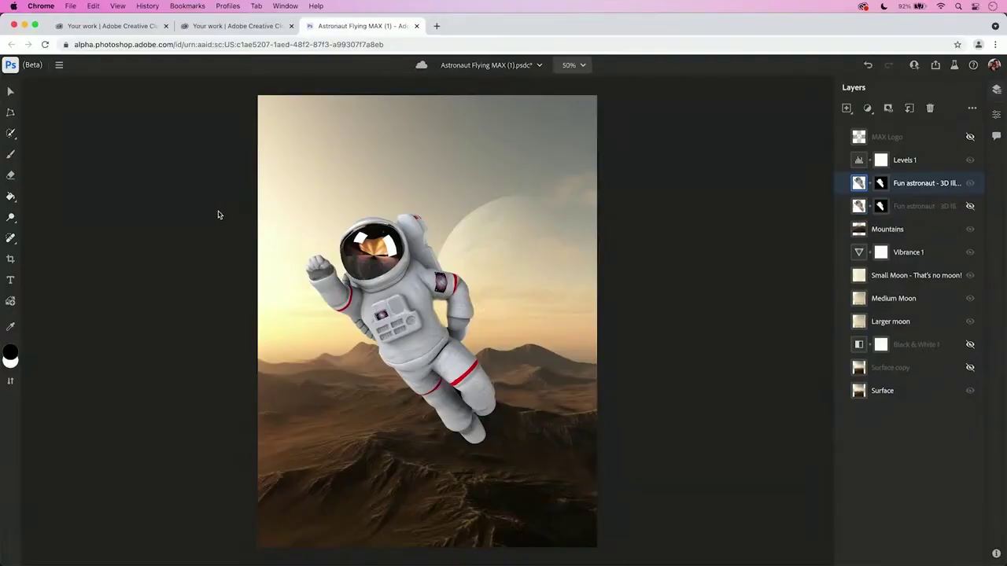
left_click(10, 92)
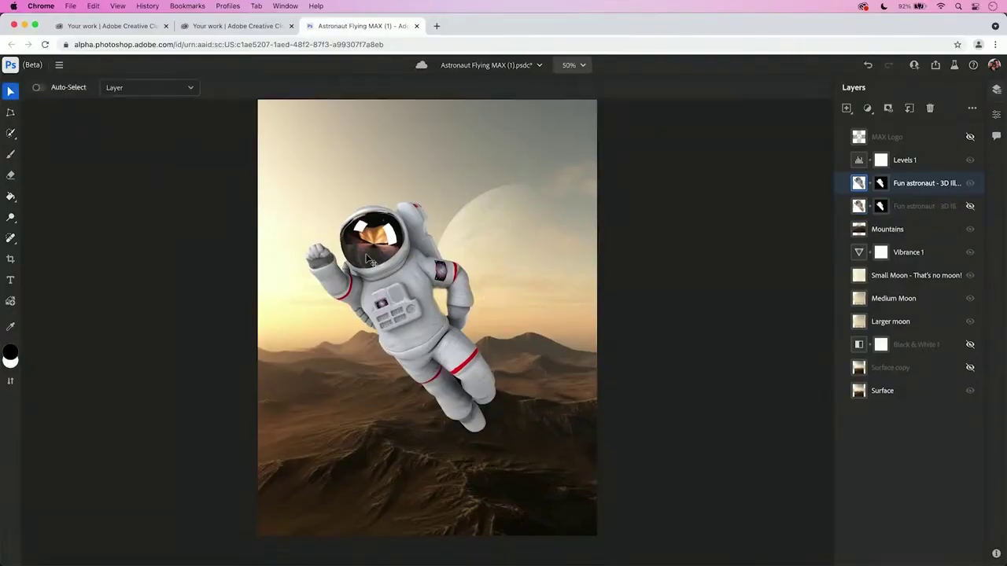
Shift the astronaut right and down, then scale it smaller with Transform.
left_click_drag(384, 279, 434, 305)
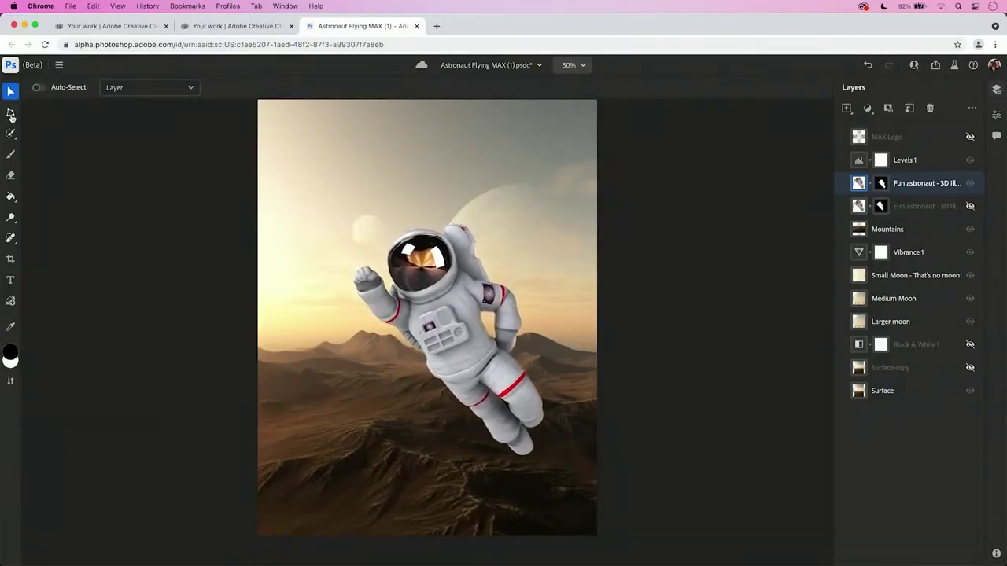
left_click(11, 115)
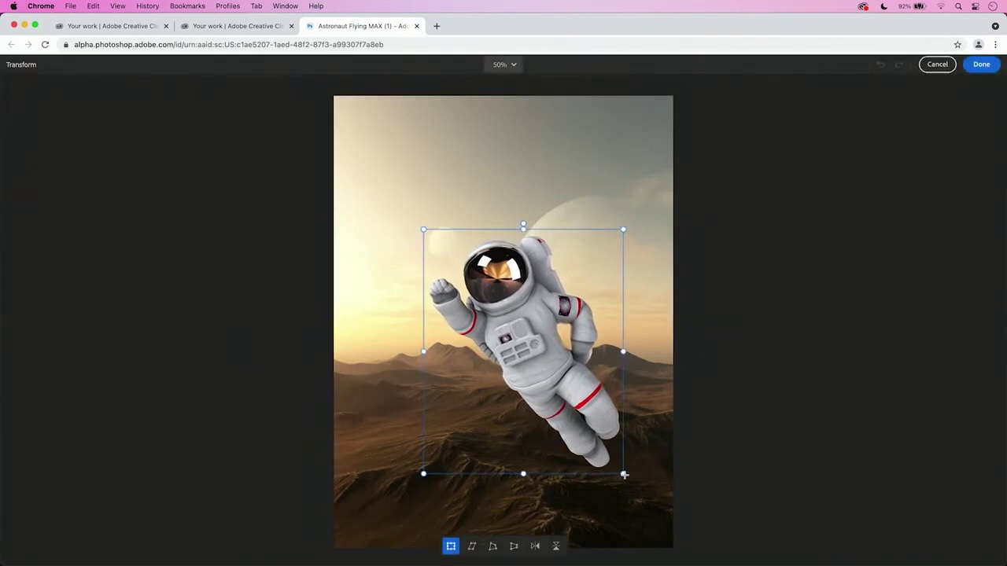
left_click_drag(622, 472, 572, 411)
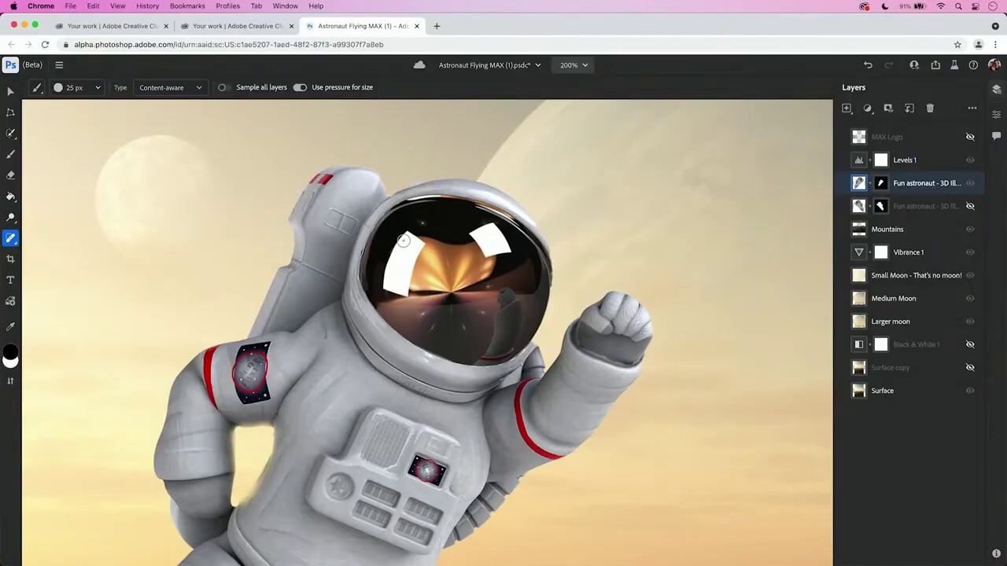
Enlarge the Spot Healing Brush to 45 px and paint out the visor's white reflections.
key("bracketright")
key("bracketright")
mouse_move(402, 240)
left_mouse_down()
mouse_move(388, 297)
mouse_move(405, 290)
mouse_move(417, 241)
mouse_move(525, 231)
mouse_move(488, 232)
left_mouse_up()
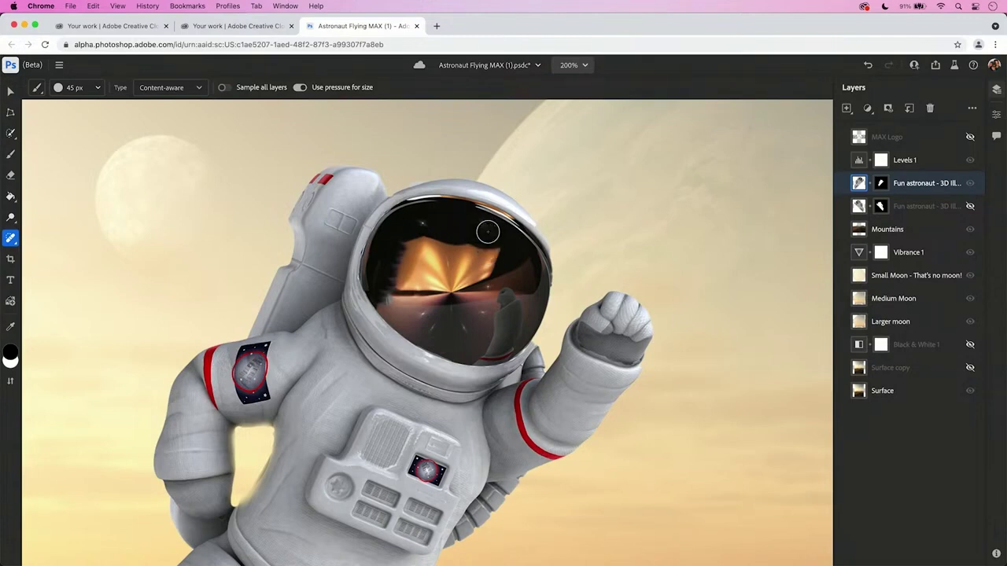
Quick-select the orange reflection and the rest of the visor.
left_click(11, 134)
left_click(452, 276)
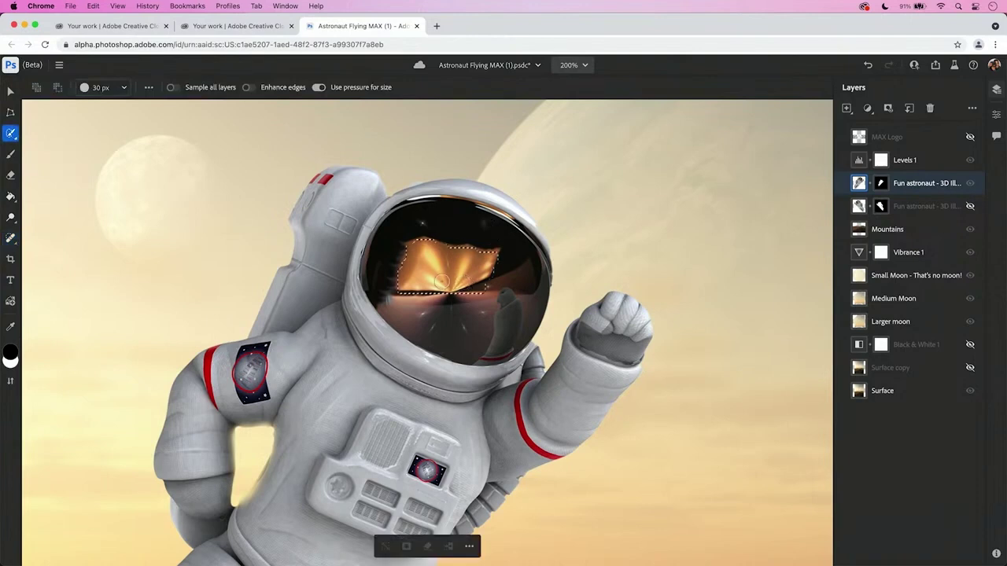
mouse_move(442, 281)
left_mouse_down()
mouse_move(425, 250)
mouse_move(434, 231)
mouse_move(442, 236)
left_mouse_up()
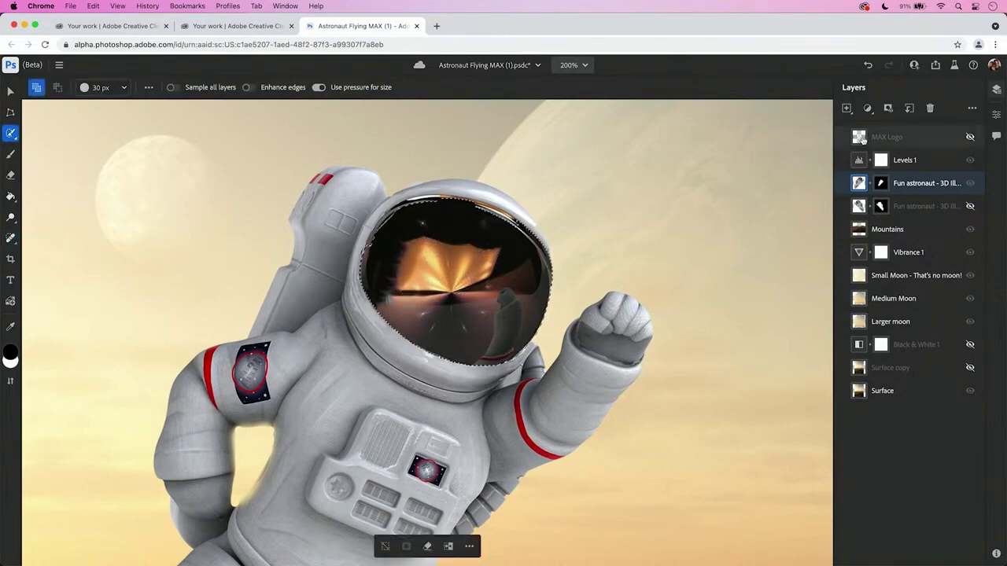
Add a Hue/Saturation adjustment at Hue -73 to turn the visor magenta.
left_click(868, 109)
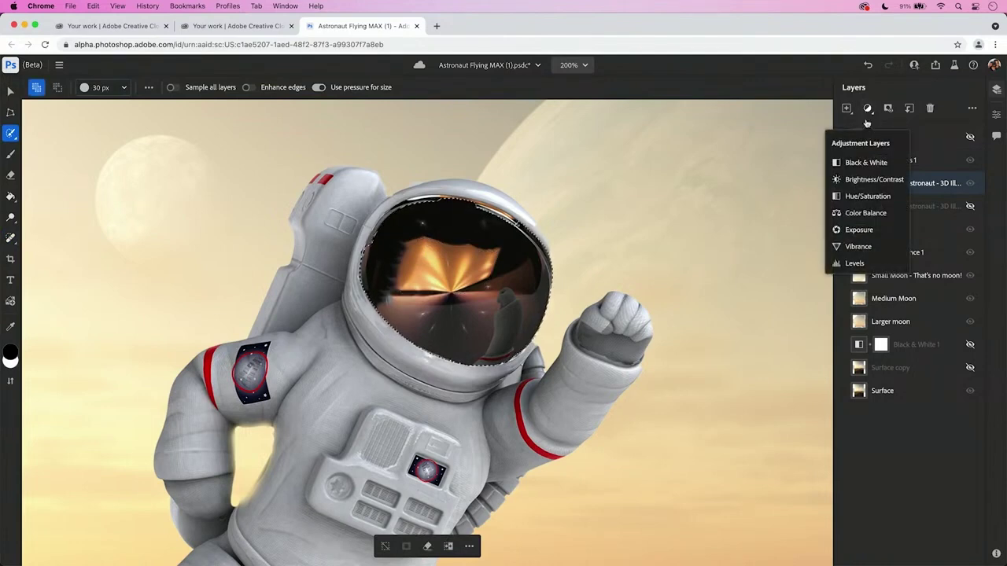
left_click(865, 196)
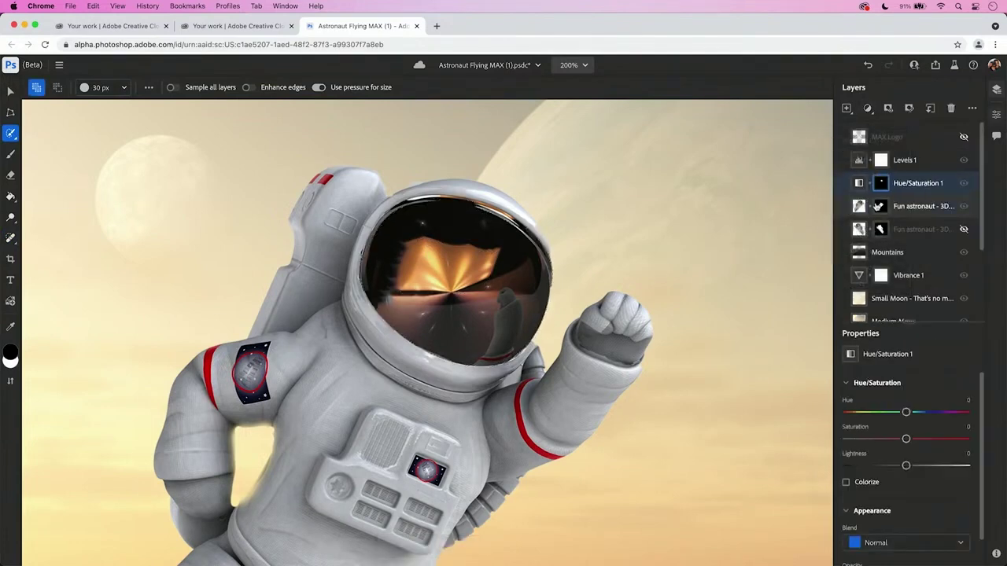
left_click_drag(906, 412, 881, 415)
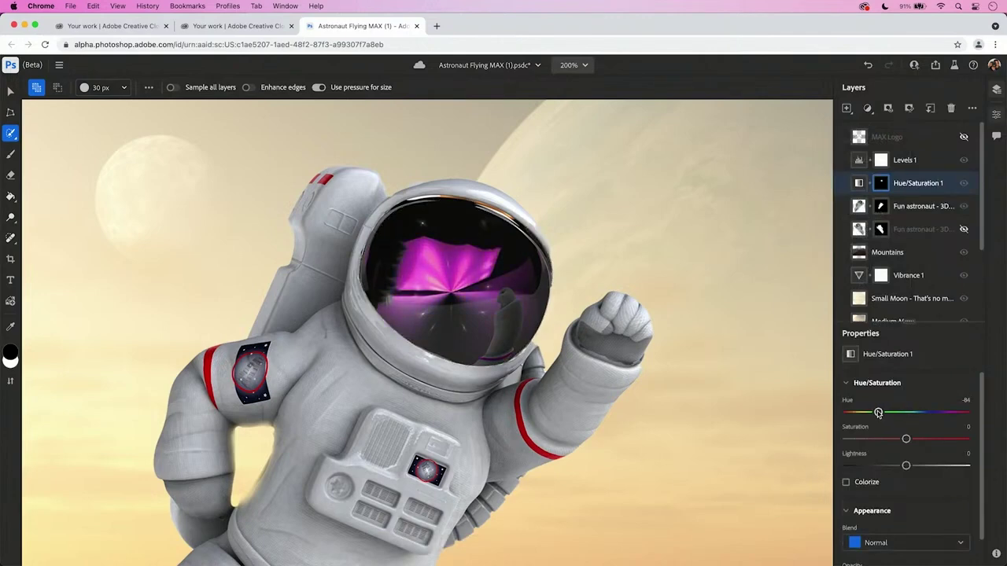
key("super+0")
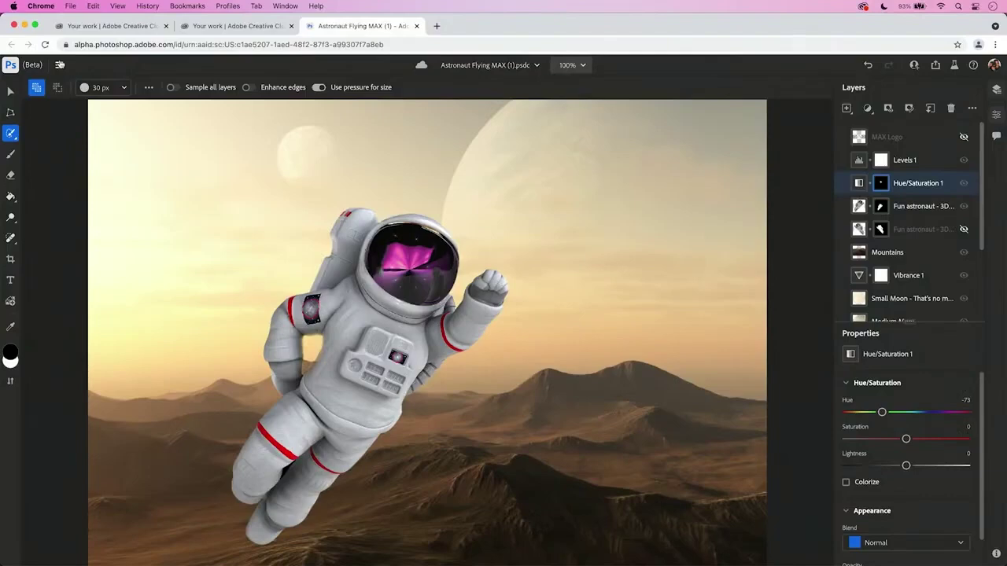
Show the Photoshop on the web main menu with its Open in Desktop option.
left_click(60, 65)
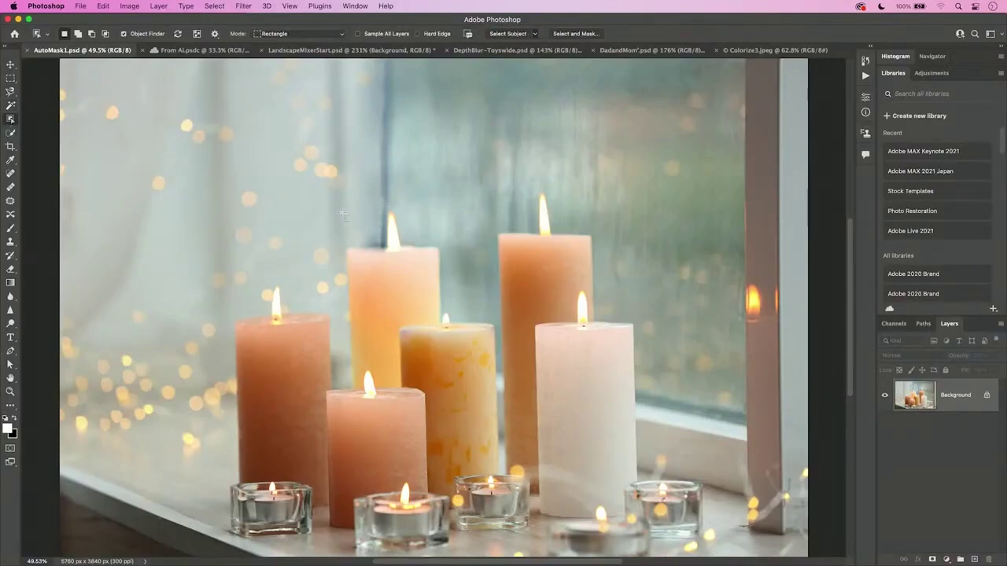
Select the tall peach candle and add the short pink front candle to the selection.
left_click_drag(409, 287, 437, 293)
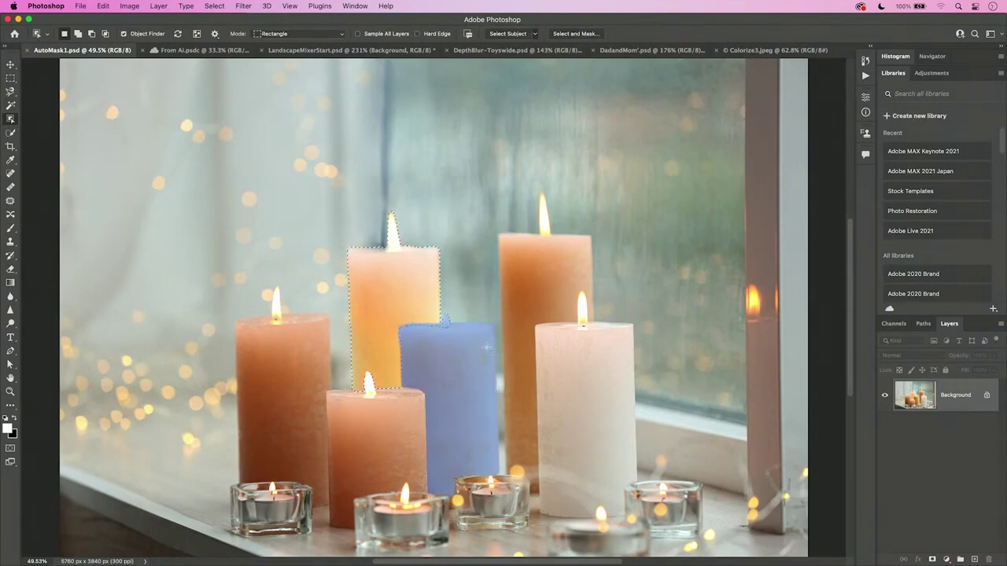
left_click(479, 285)
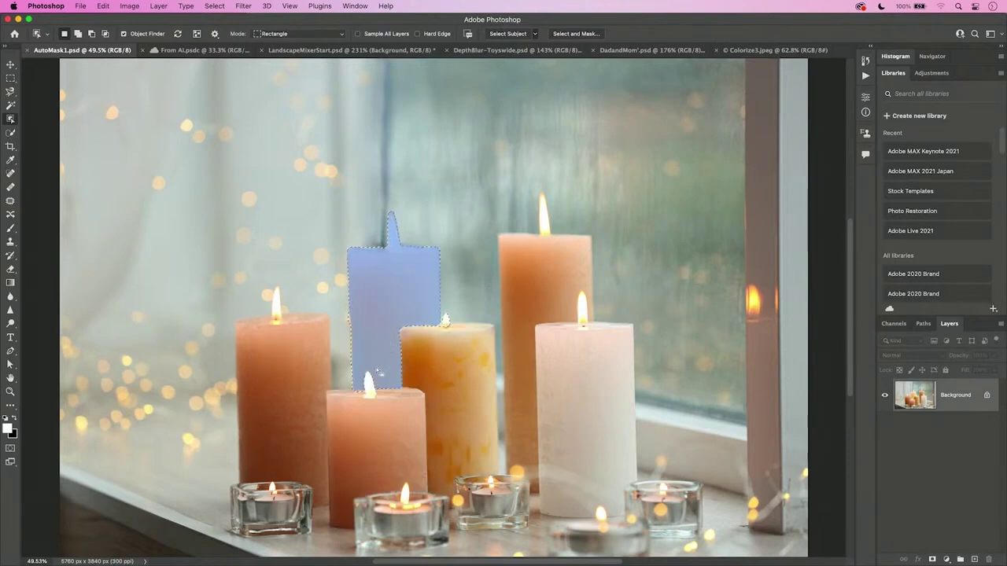
key("shift")
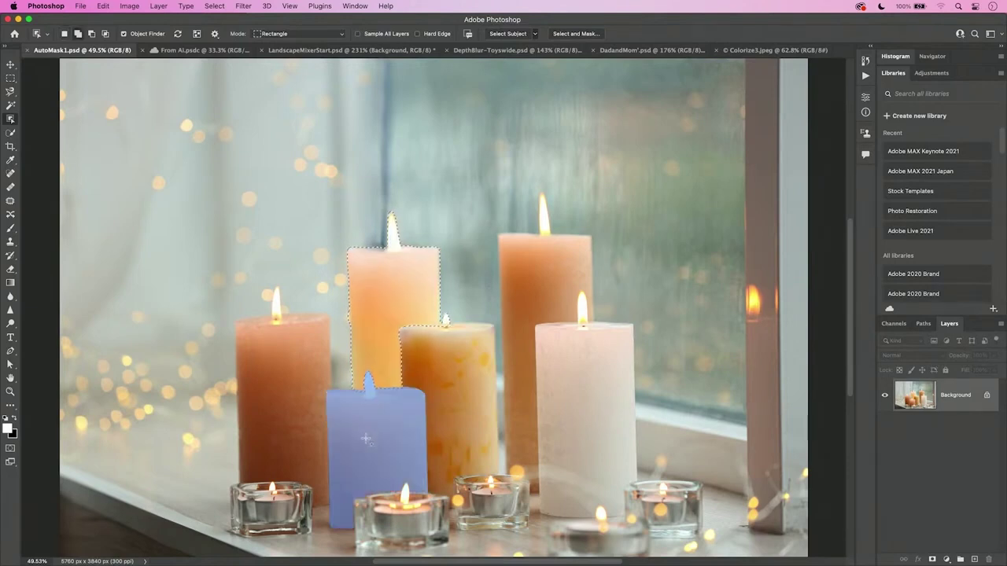
left_click(365, 439, "shift")
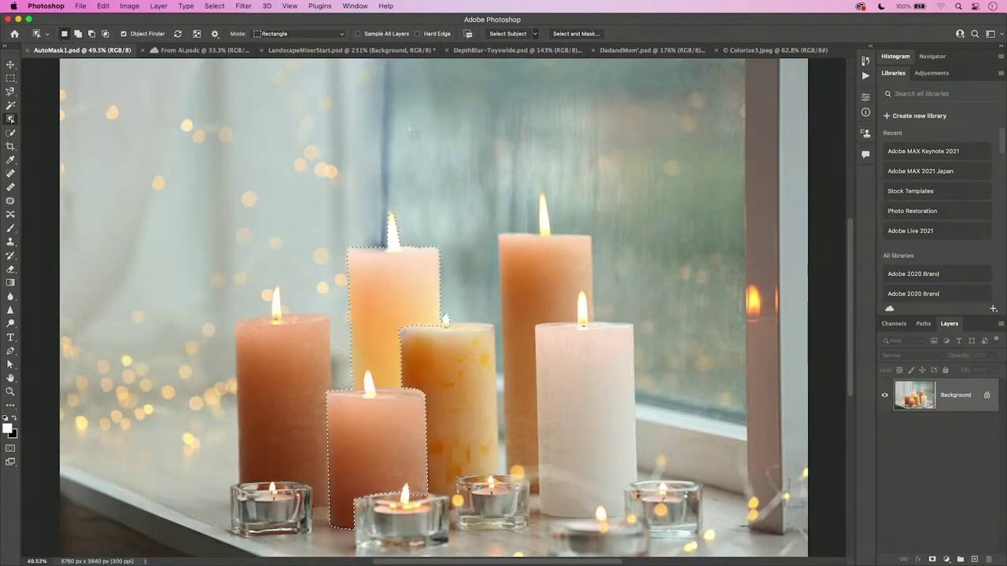
Subtract the yellow candle's top and corner areas from the selection.
key("alt")
left_click_drag(367, 198, 421, 249)
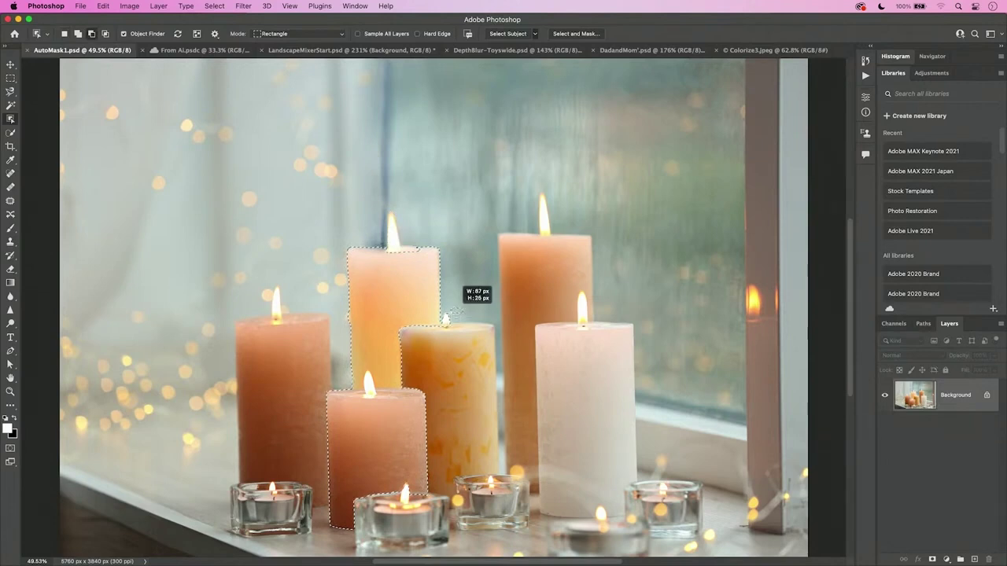
left_click_drag(463, 309, 445, 319)
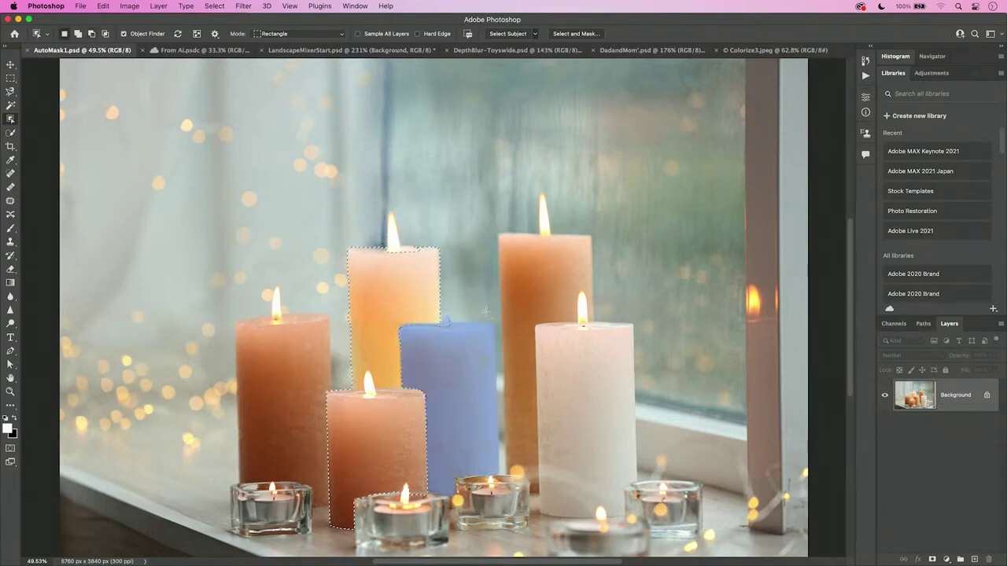
left_click(947, 560)
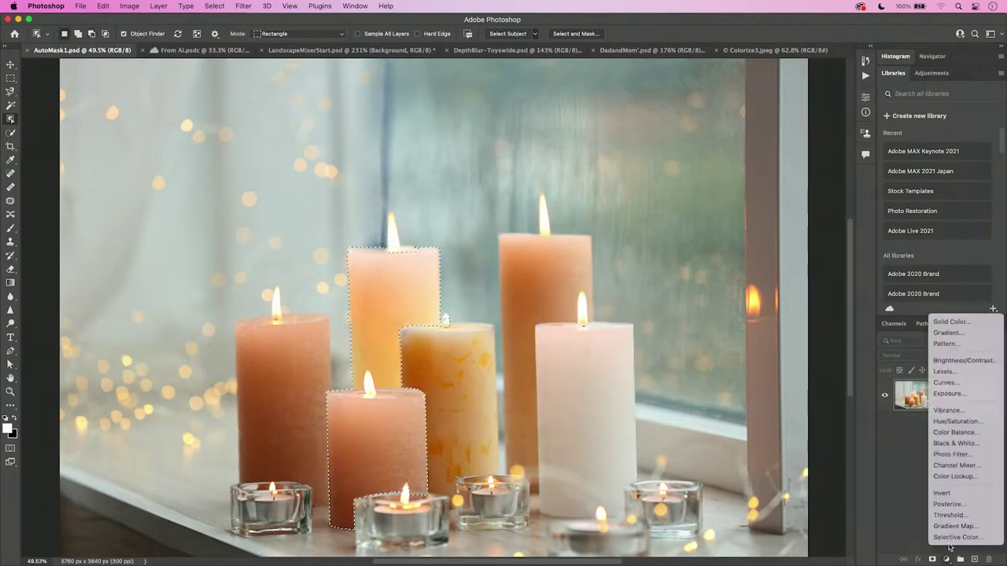
Add a Hue/Saturation adjustment layer at Hue -73 that turns both selected candles magenta.
left_click(957, 422)
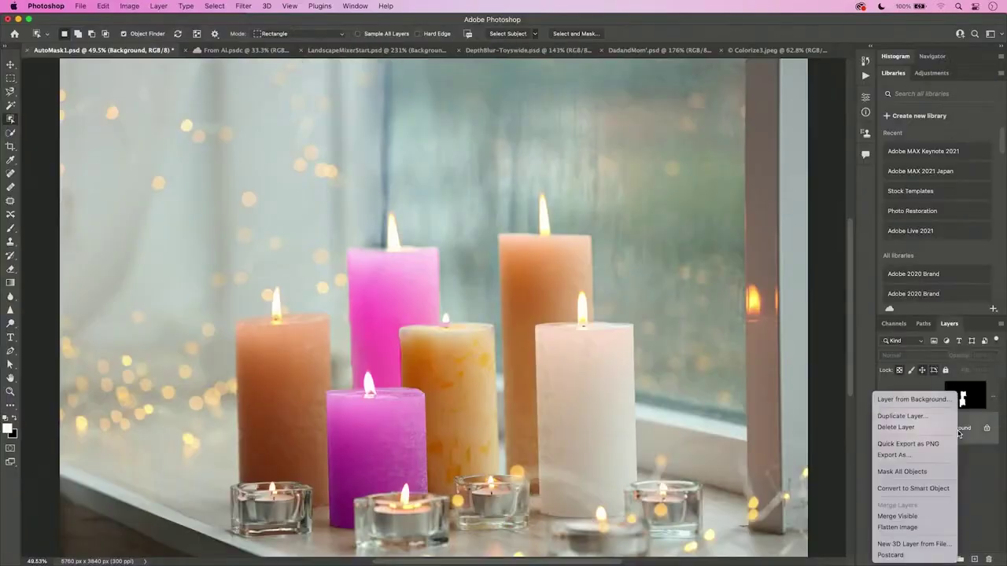
Apply Mask All Objects to the Background layer and review the masked groups 1 to 10.
left_click(944, 473)
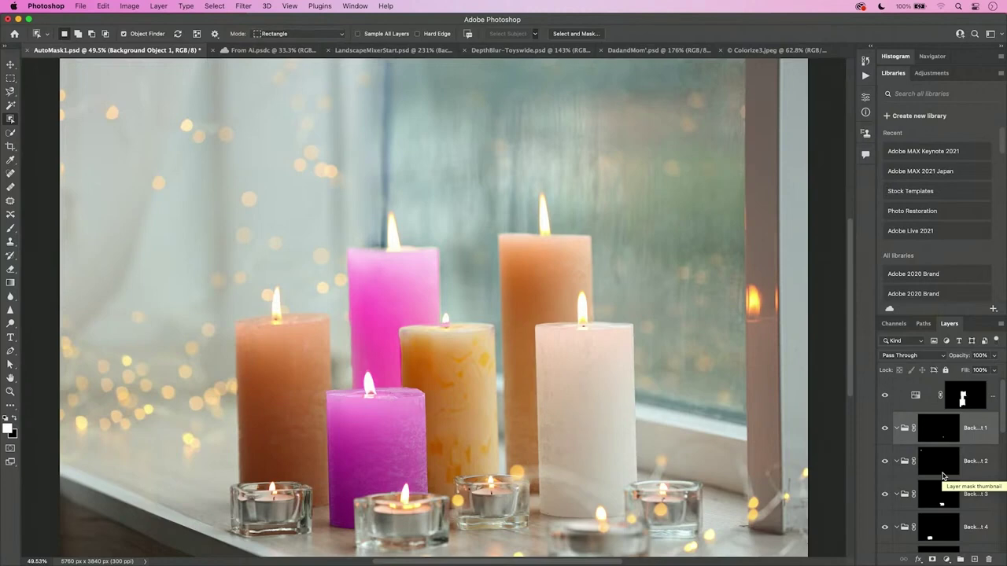
scroll(952, 486, "down", 5)
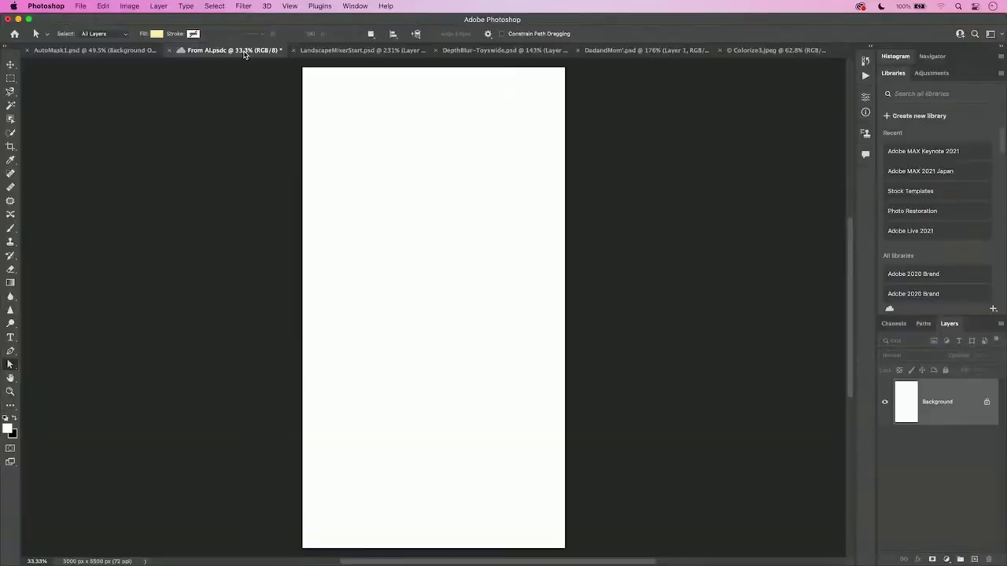
Switch to Illustrator showing the A New Vase.ai lily-in-vase artwork.
key("super+Tab")
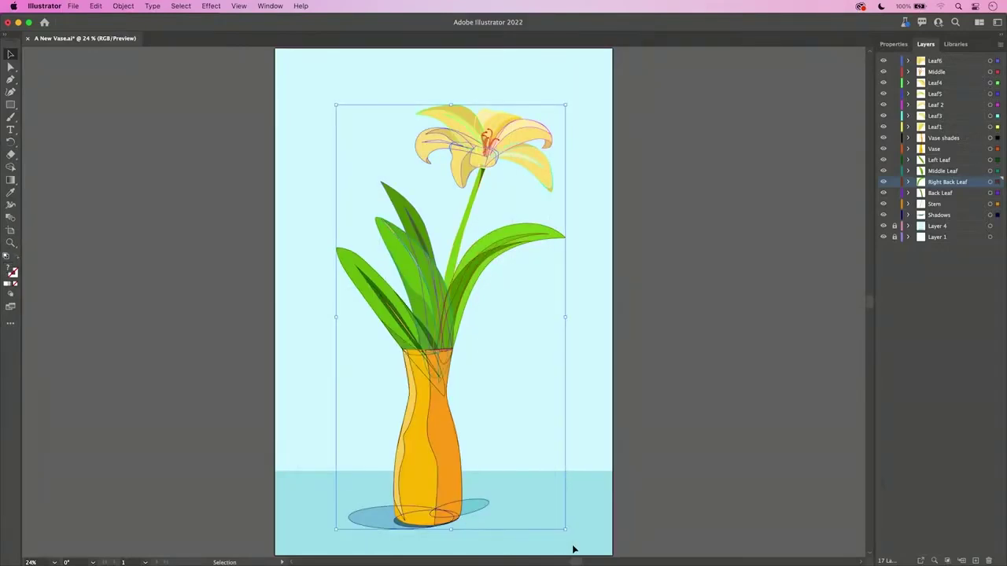
Copy all the lily-in-vase artwork from Illustrator and paste it into From Ai.psdc.
key("a")
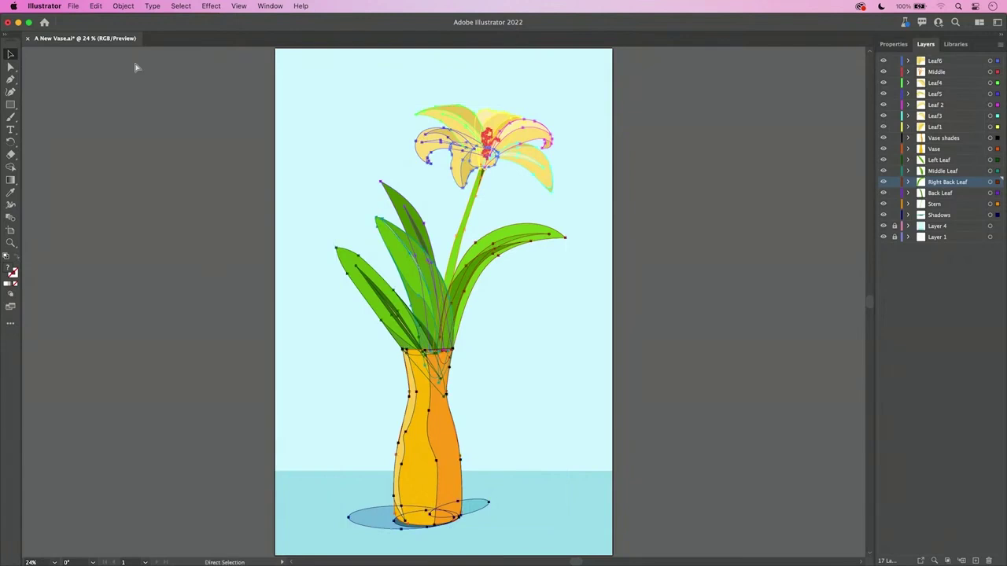
key("super+Tab")
key("super+v")
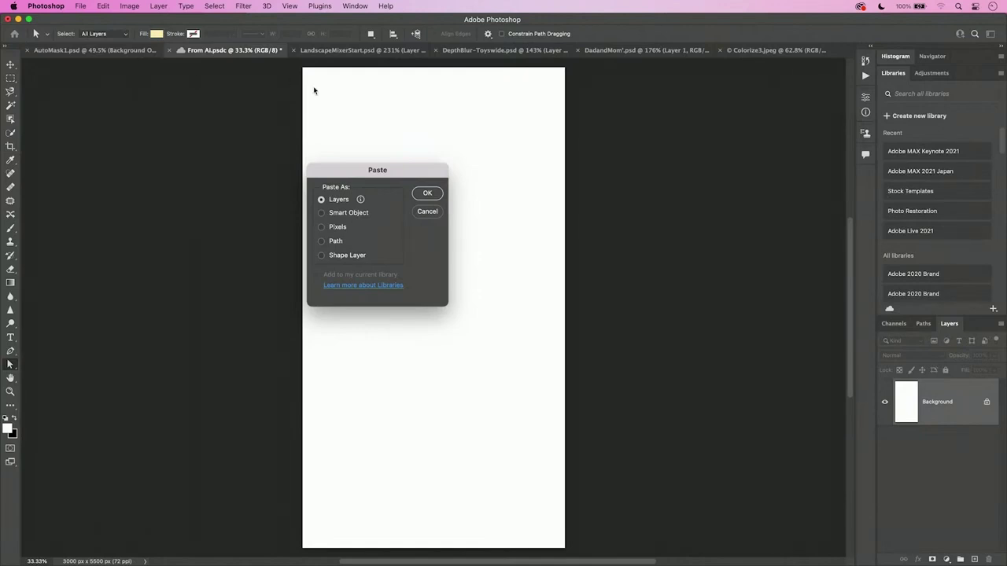
Paste the artwork as layers, then select the vase path on the Vase layer.
left_click(426, 194)
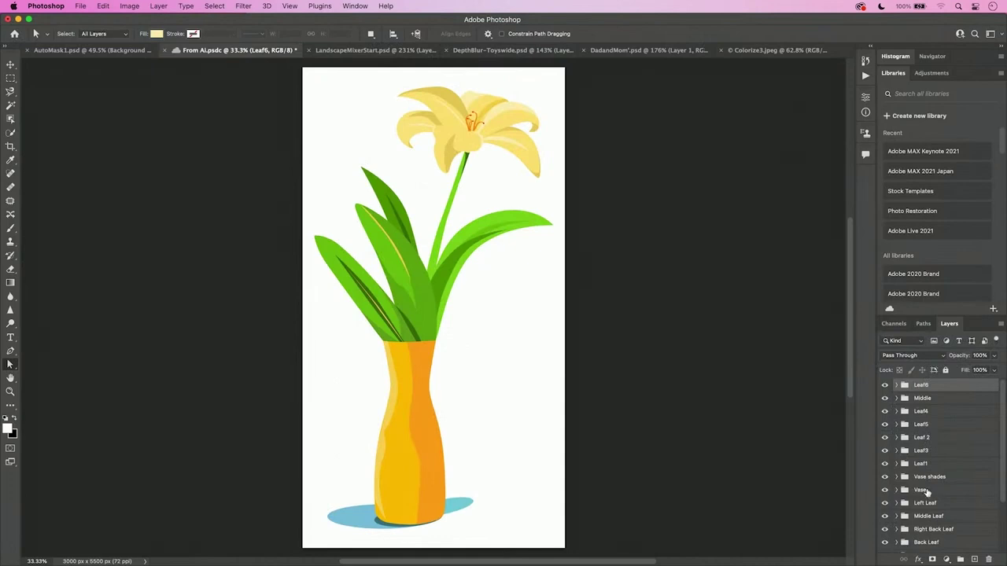
left_click(922, 491)
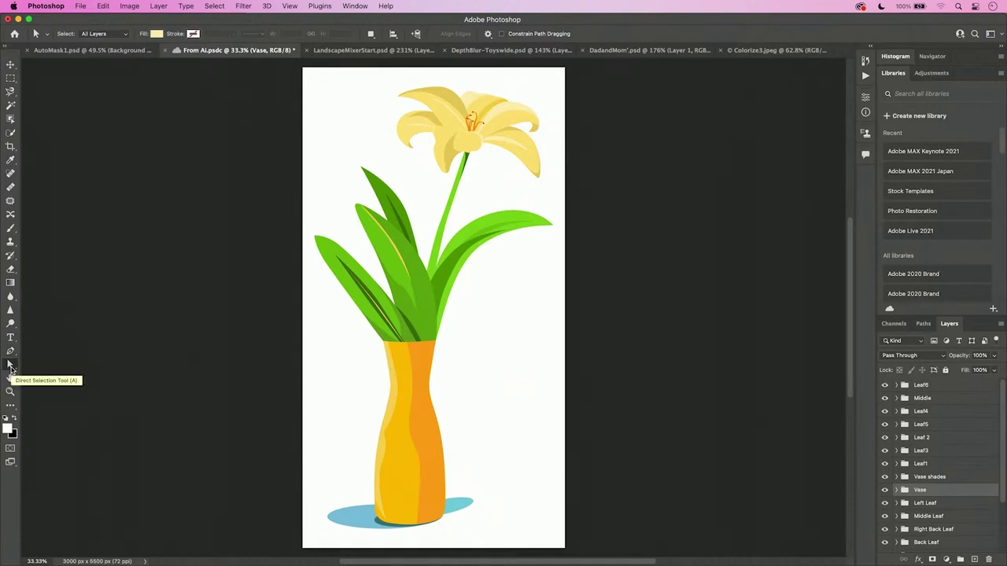
left_click(413, 448)
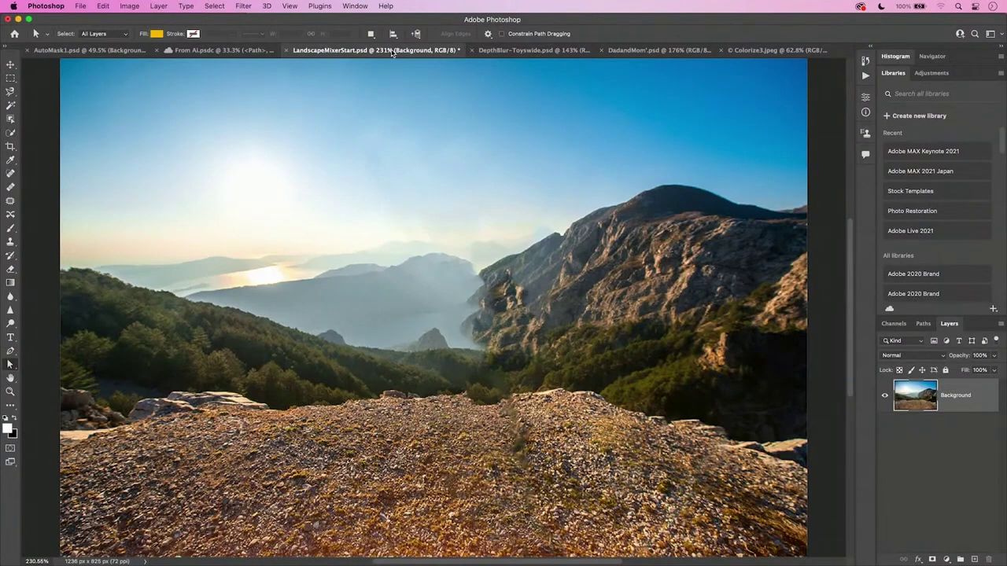
Open Neural Filters on the mountain landscape and turn on Landscape Mixer.
left_click(243, 6)
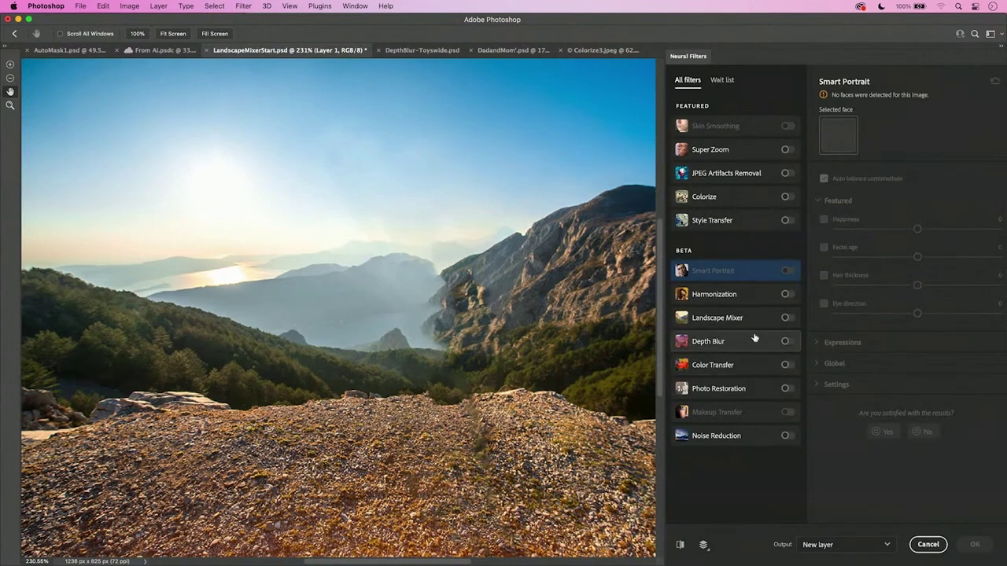
left_click(787, 318)
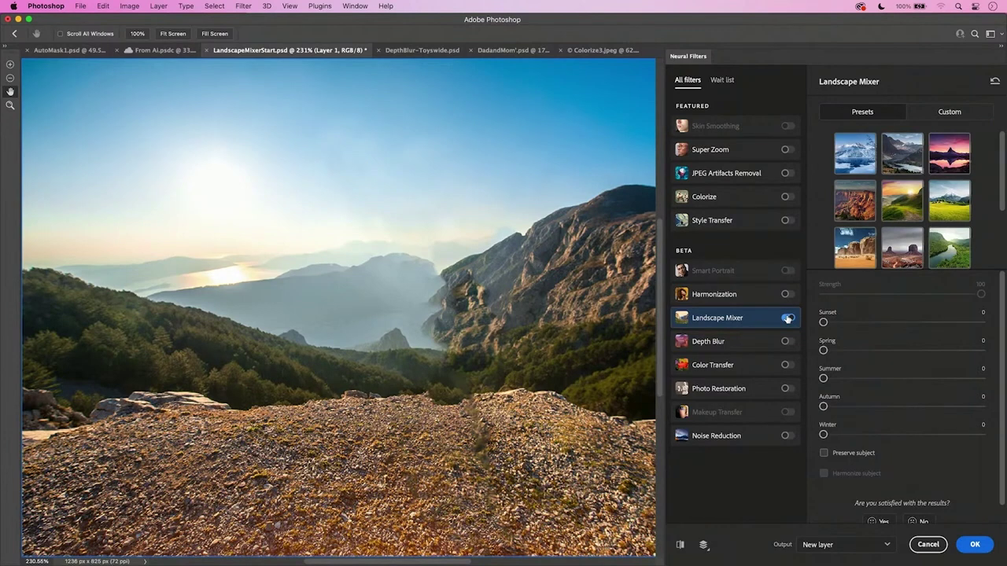
Apply the green meadow preset and raise the Autumn slider to 38.
left_click(953, 216)
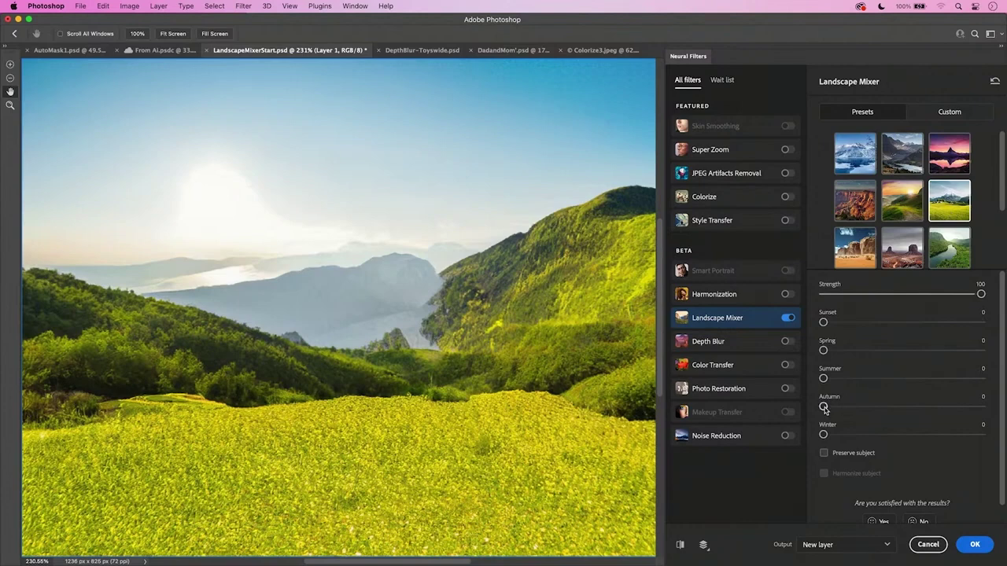
left_click_drag(823, 407, 882, 412)
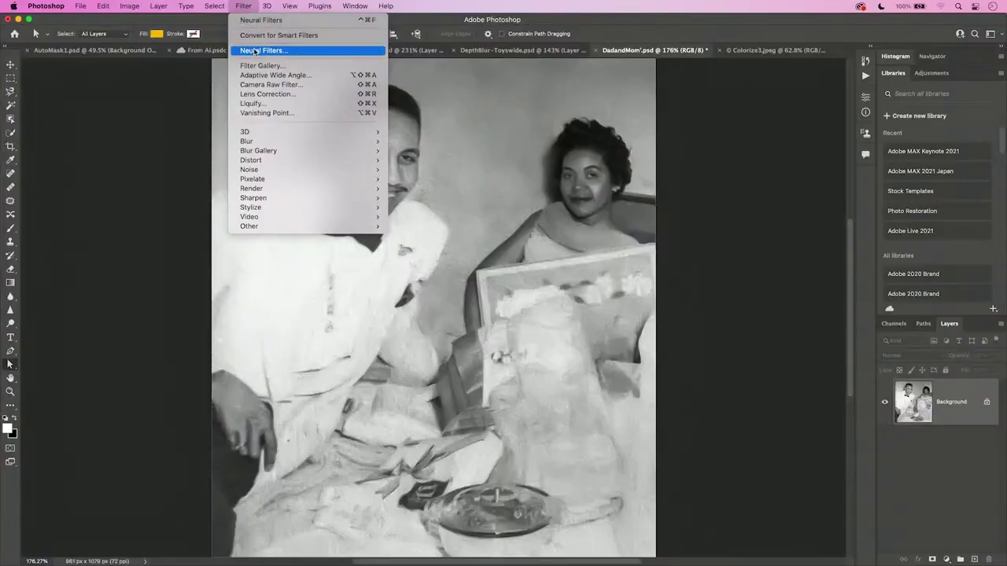
Colorize the black-and-white couple photo with the Colorize neural filter, output to a new layer.
left_click(253, 51)
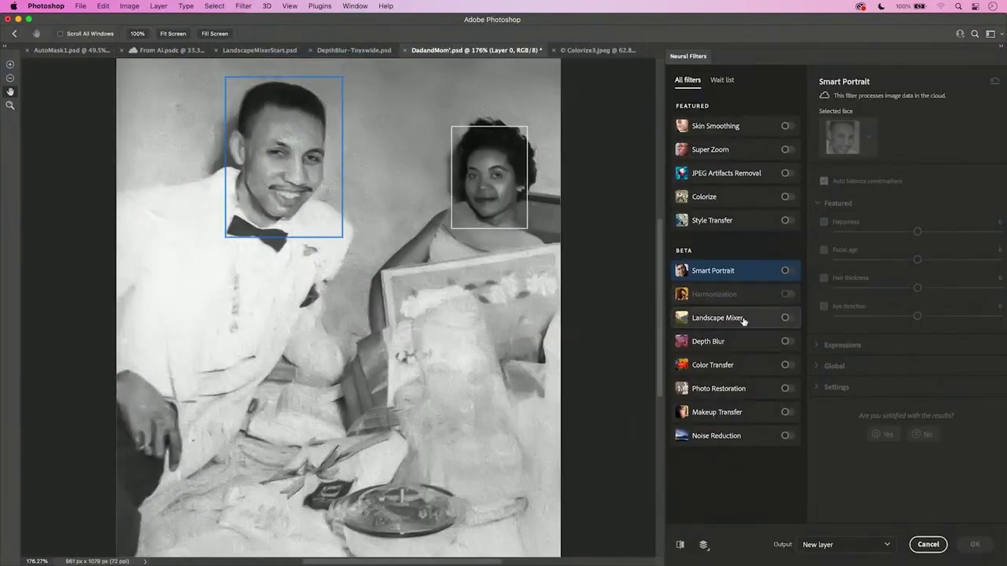
left_click(786, 198)
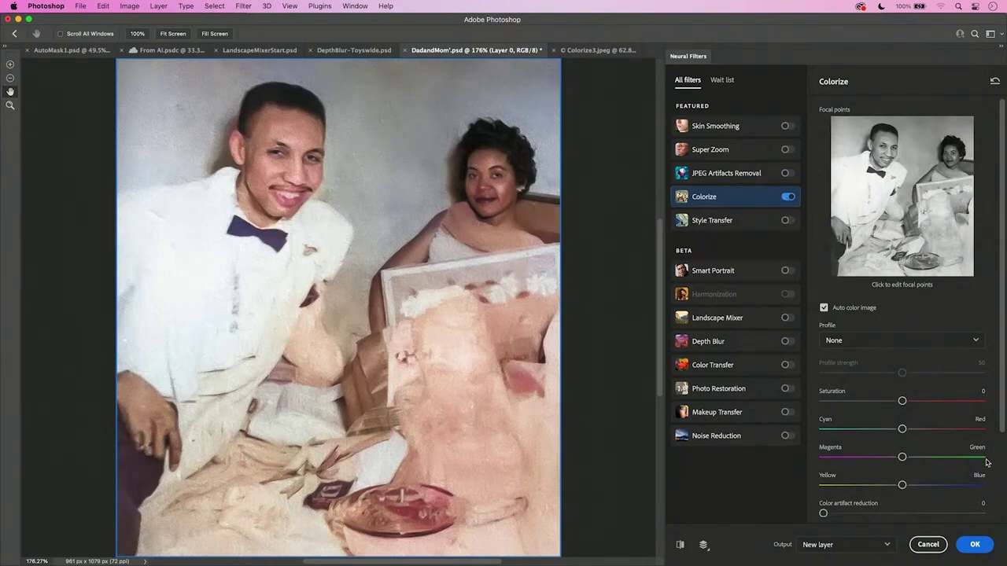
left_click(975, 545)
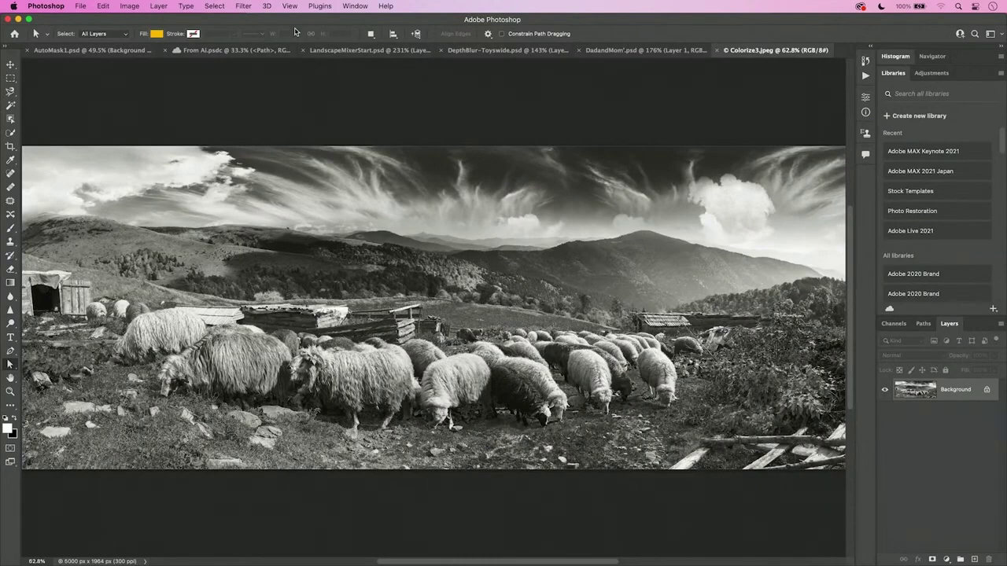
Enable the Colorize neural filter on Colorize3.jpeg to preview the sheep landscape in colour.
left_click(245, 6)
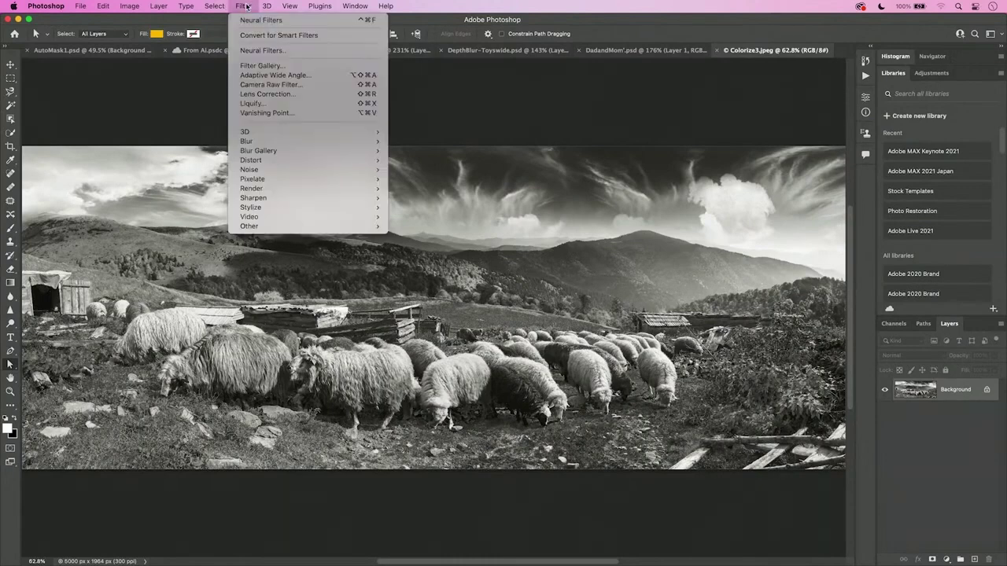
left_click(260, 50)
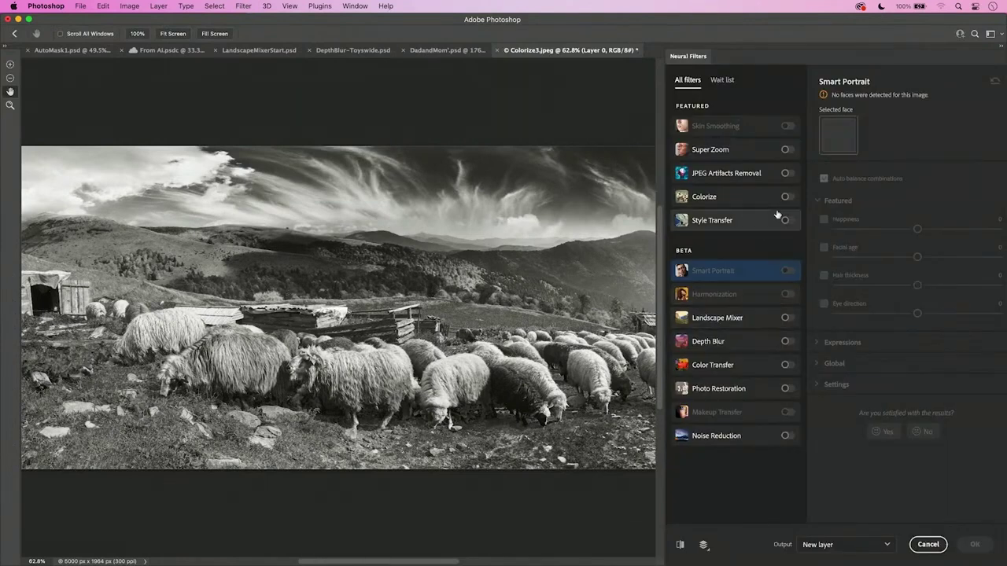
left_click(786, 196)
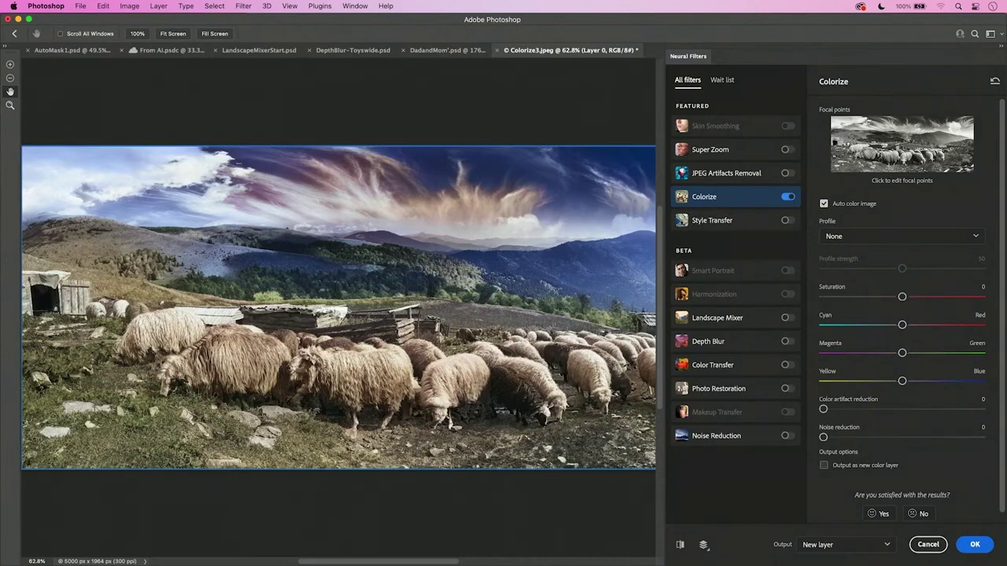
Add a medium-blue focal point (5166d0) in the sky so the clouds turn violet-blue.
left_click(910, 133)
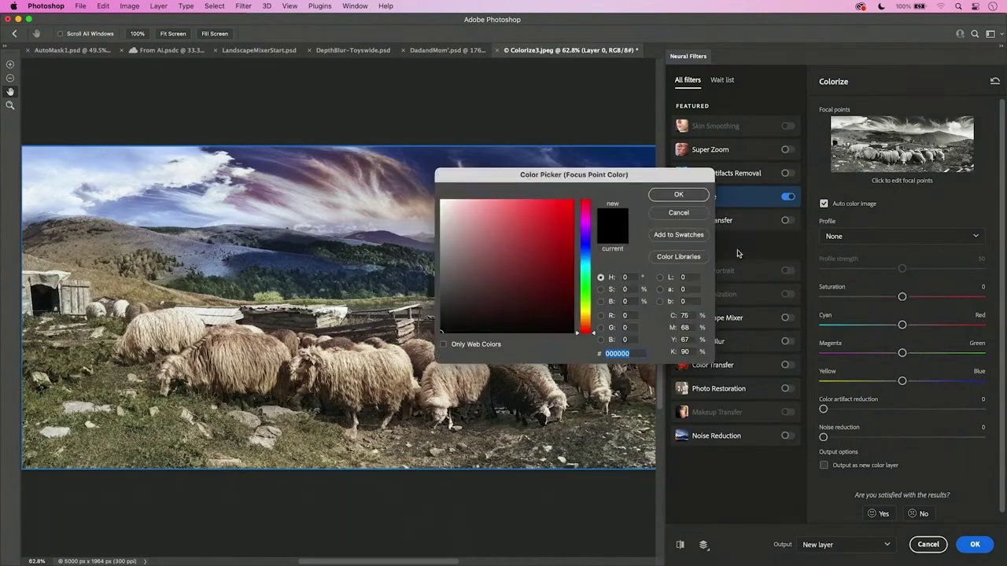
left_click(583, 249)
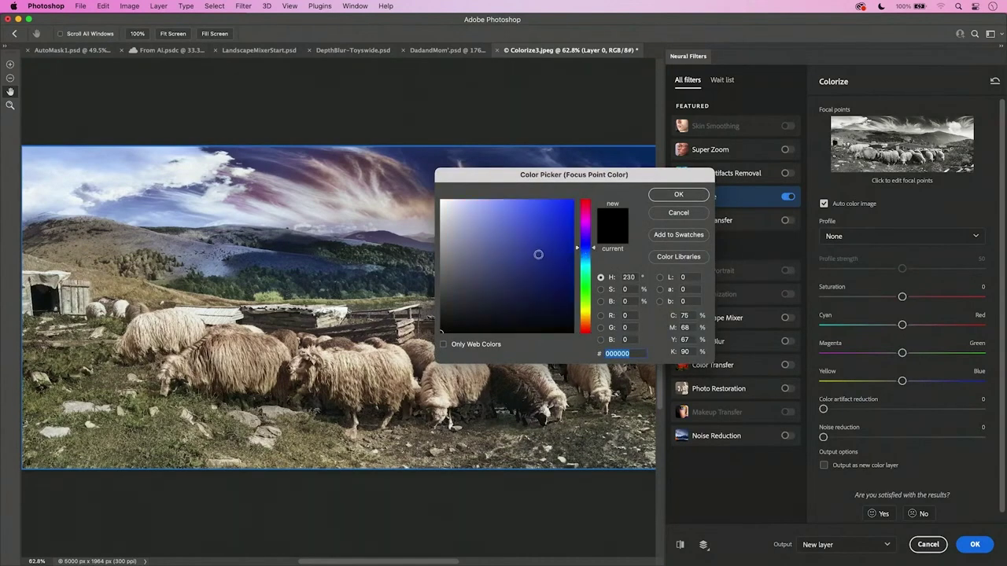
mouse_move(535, 254)
left_mouse_down()
mouse_move(521, 239)
mouse_move(540, 237)
mouse_move(528, 258)
mouse_move(522, 223)
left_mouse_up()
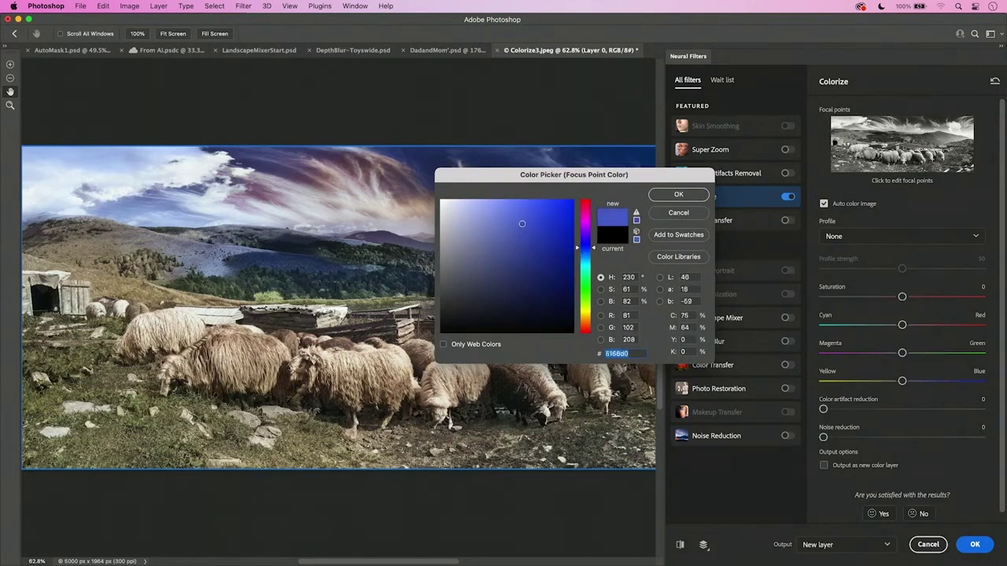
left_click(667, 197)
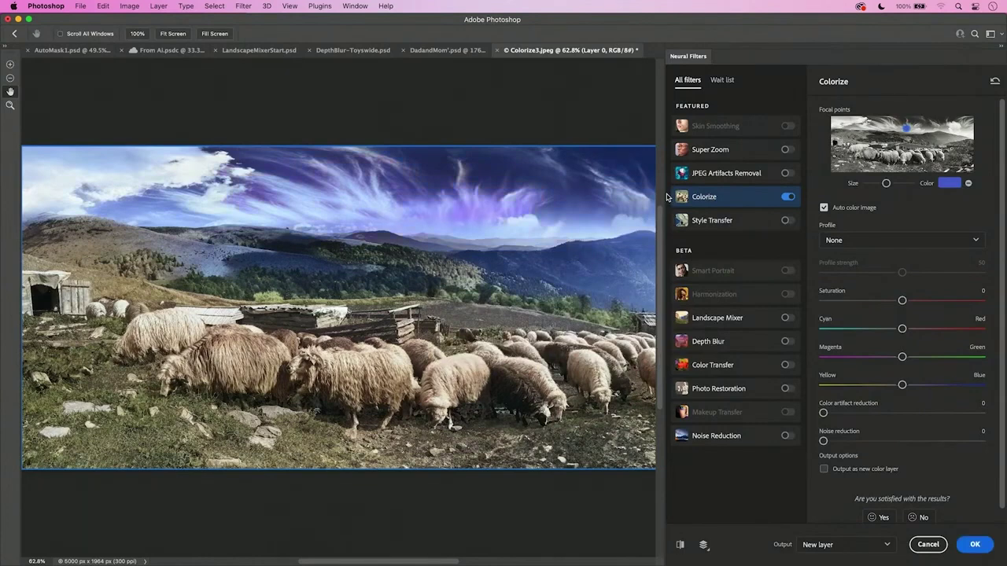